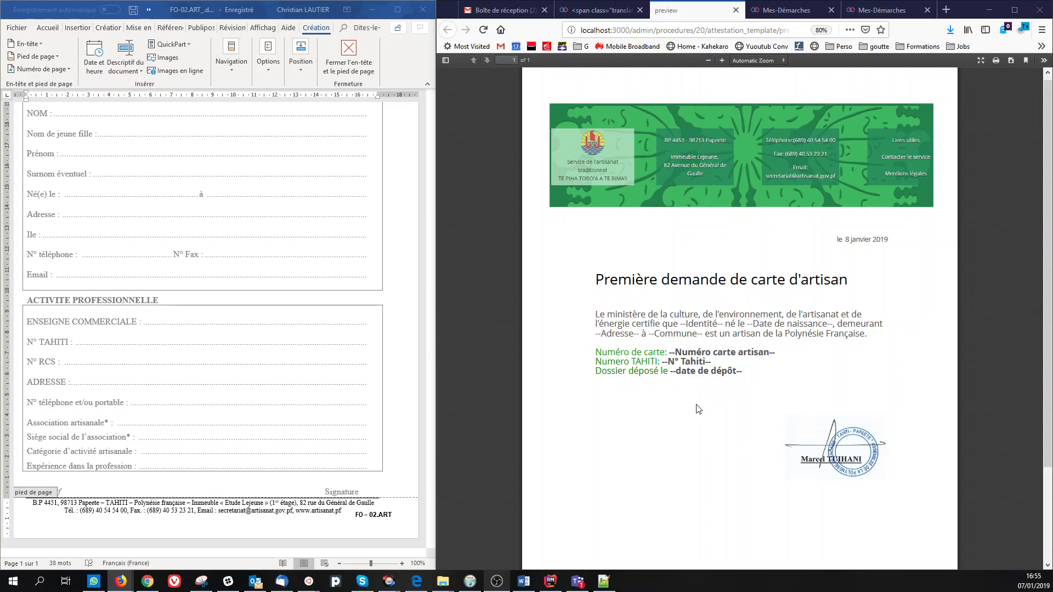
Open the attestation template settings of the procedure "Premiere demande d'agrément d'artisan traditionnel"
left_click(597, 15)
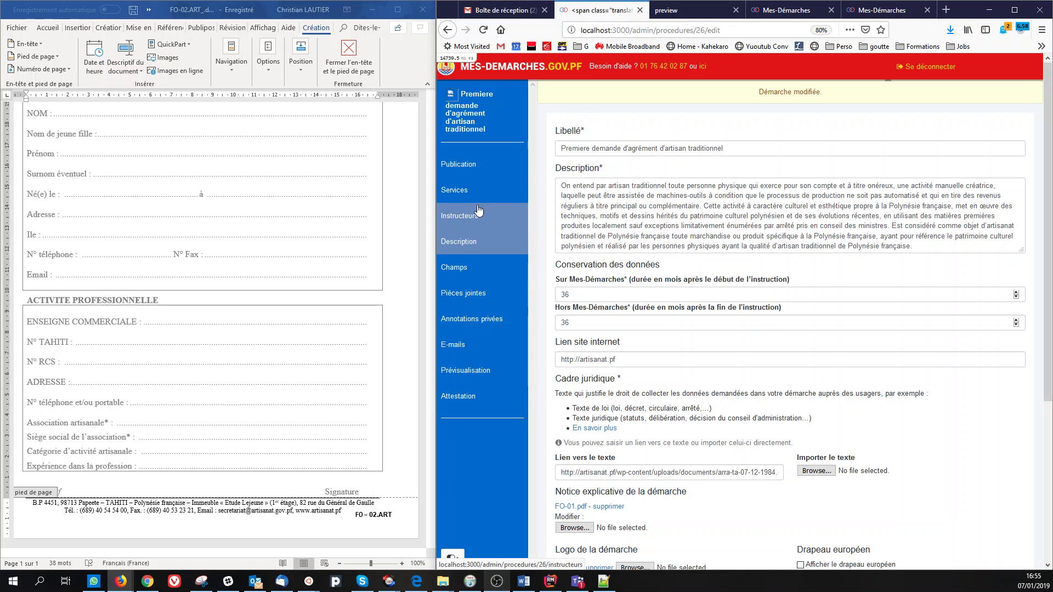
left_click(460, 401)
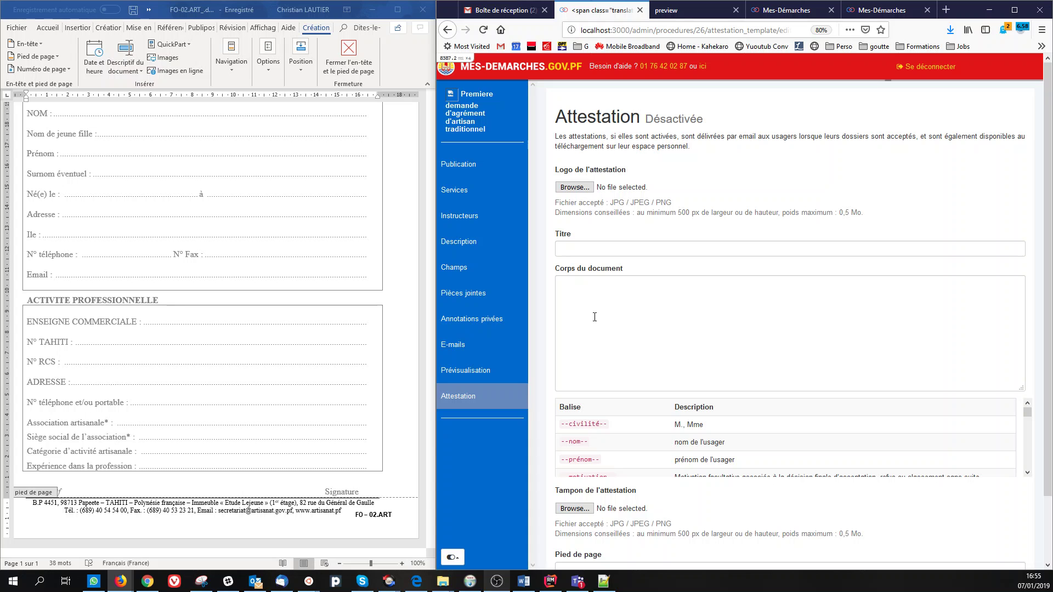
scroll(636, 516, "down", 3)
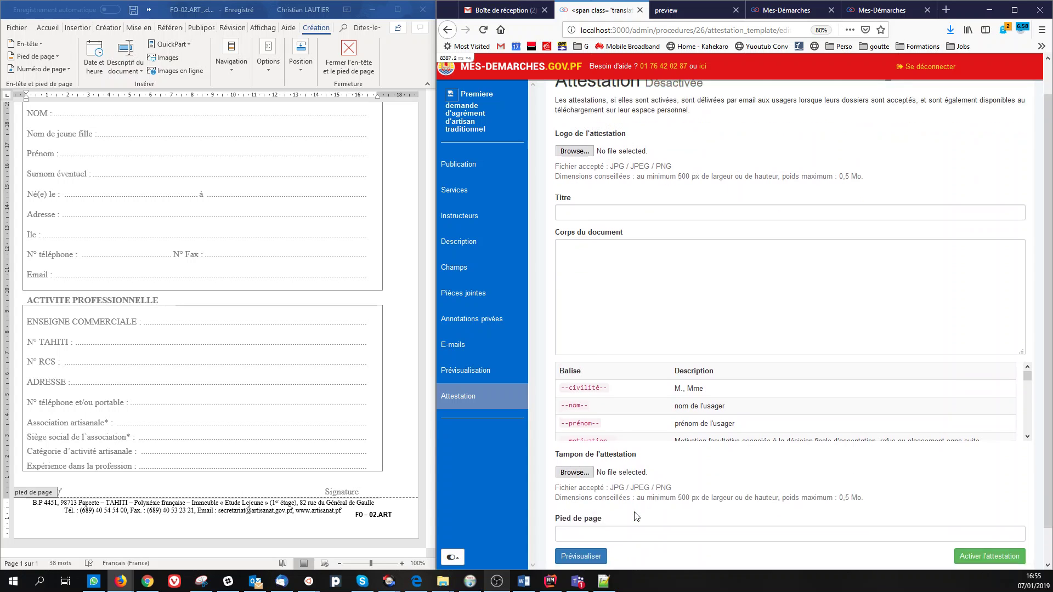
scroll(666, 279, "up", 3)
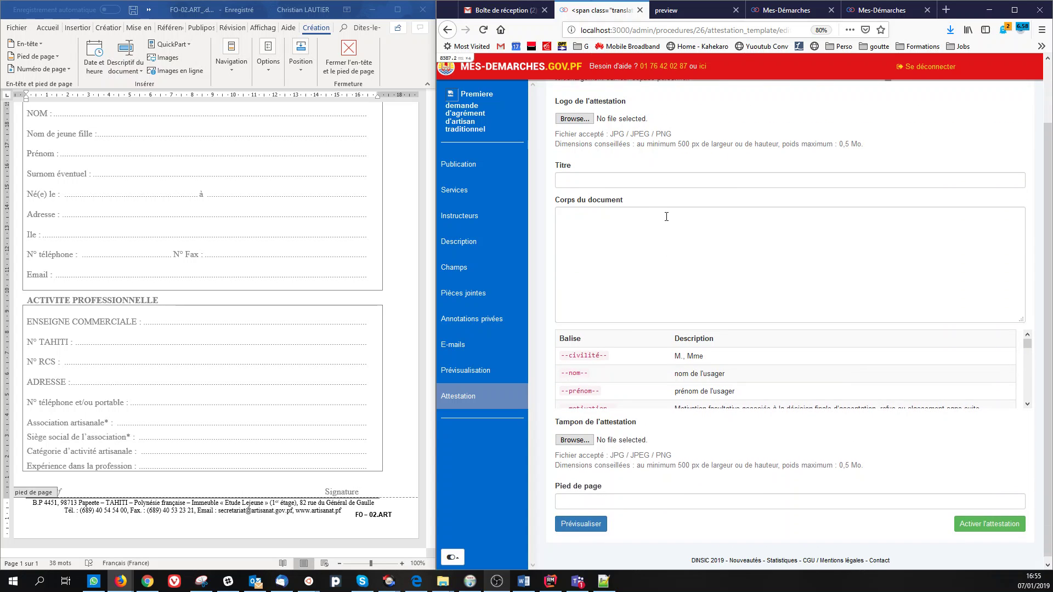
Upload Service de L'artisanat.PNG as the attestation logo and enter the title "Première demande de carte d'artisan"
left_click(575, 188)
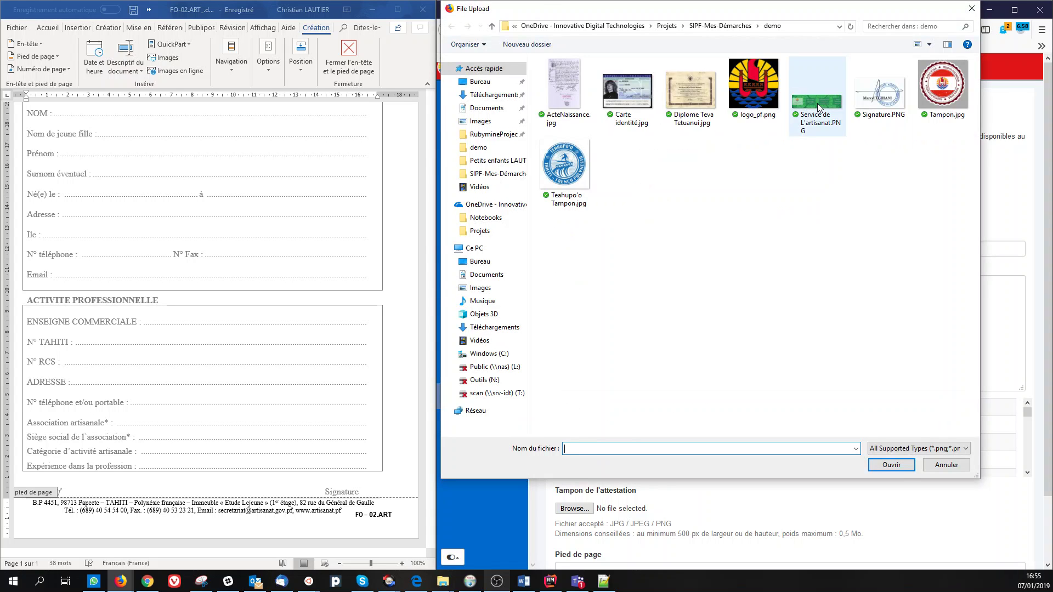
double_click(817, 103)
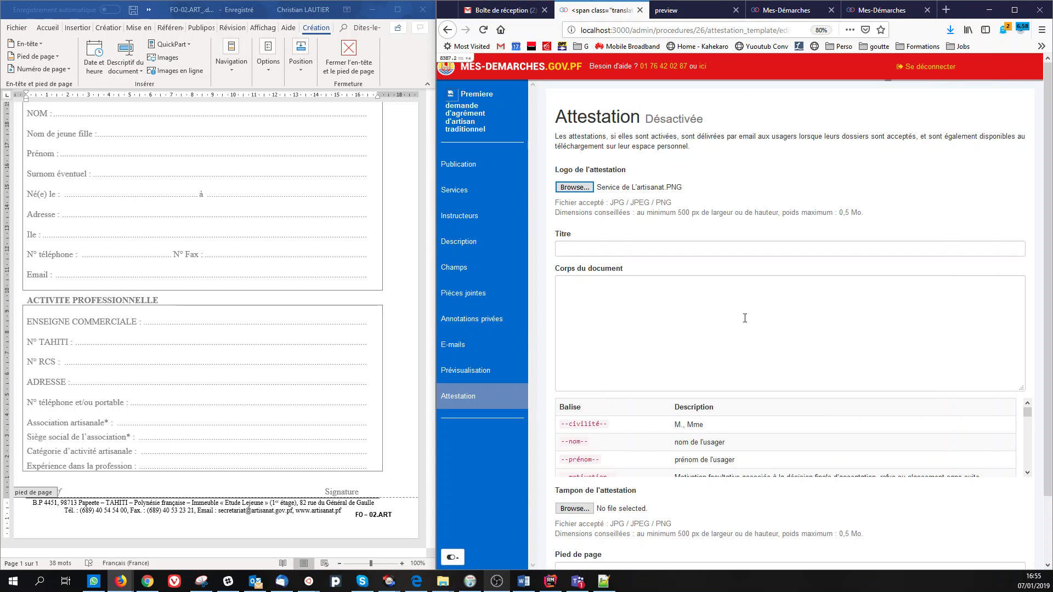
key("alt+Tab")
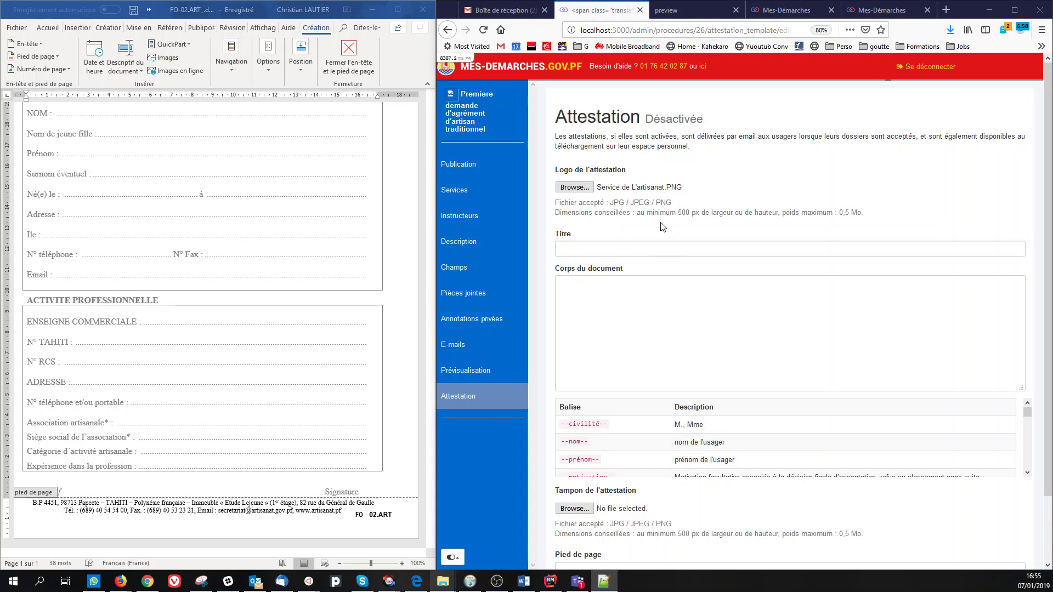
left_click(657, 250)
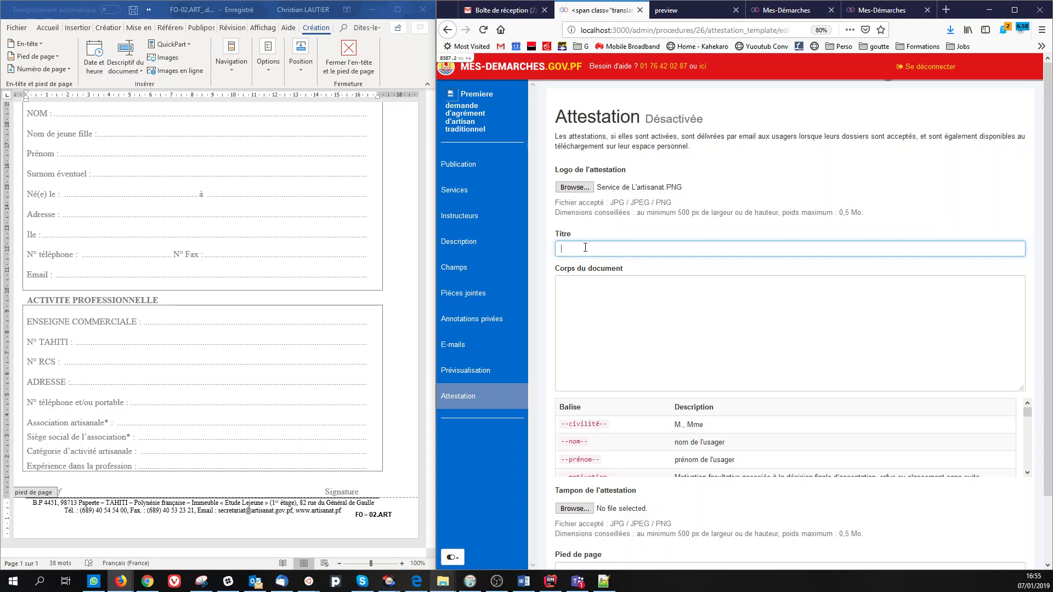
type("P")
Enter the body paragraph in which the ministère certifies that --Identité--, born --Date de naissance--, demeurant --Adresse-- à --Commune--, est un artisan de la Polynésie Française
left_click(606, 264)
left_click(603, 298)
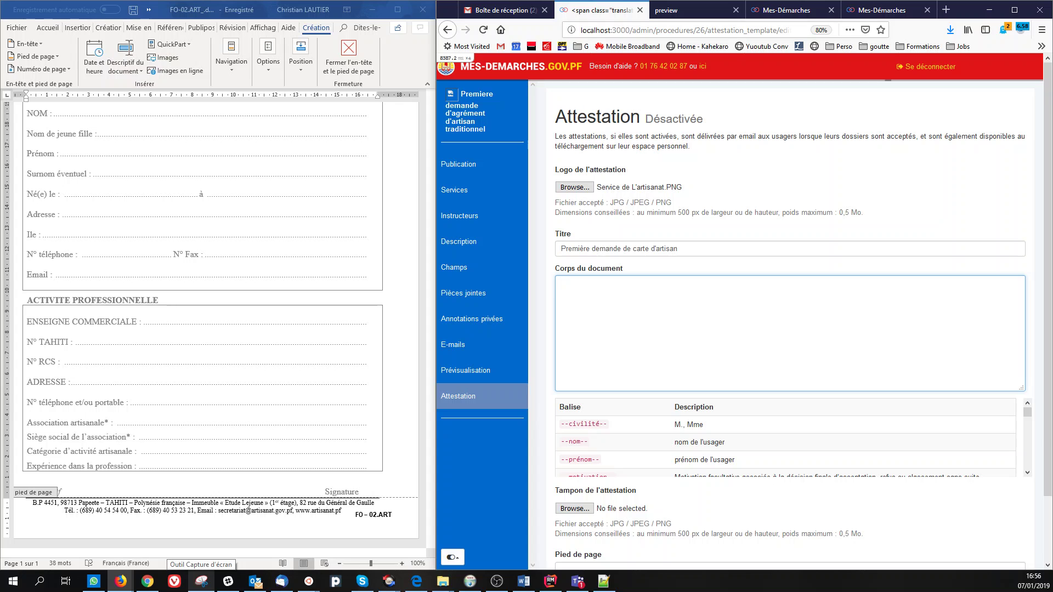
left_click(201, 581)
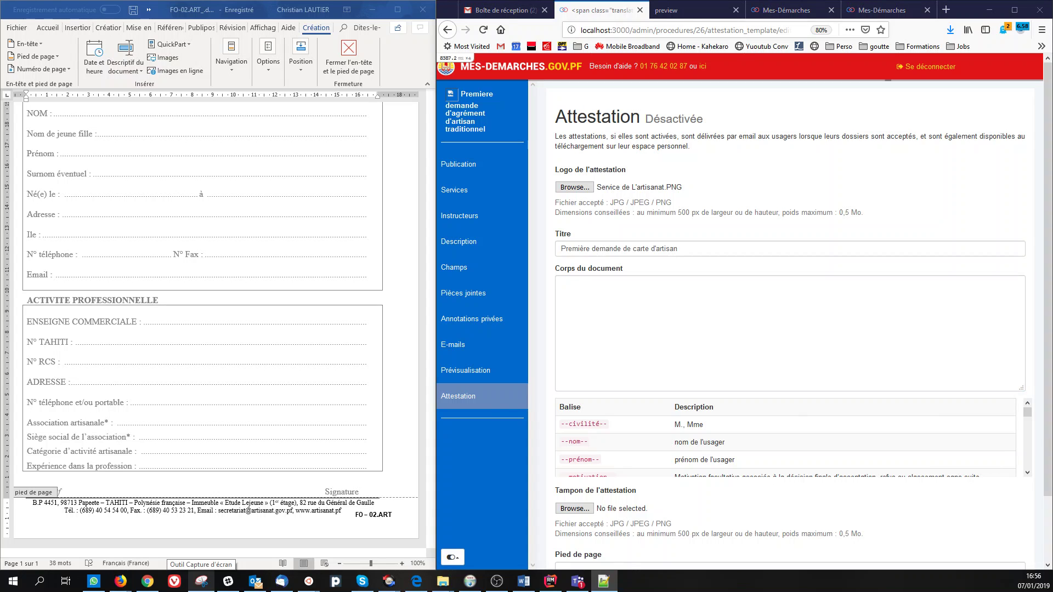
left_click(630, 334)
type("Le ministère de la culture, de l'environnement, de l'artisanat et de l'énergie certifie que --Identité-- né le --Date de naissance--, demeurant --Adresse-- à --Commune-- est un artisan de la Polynésie Française.")
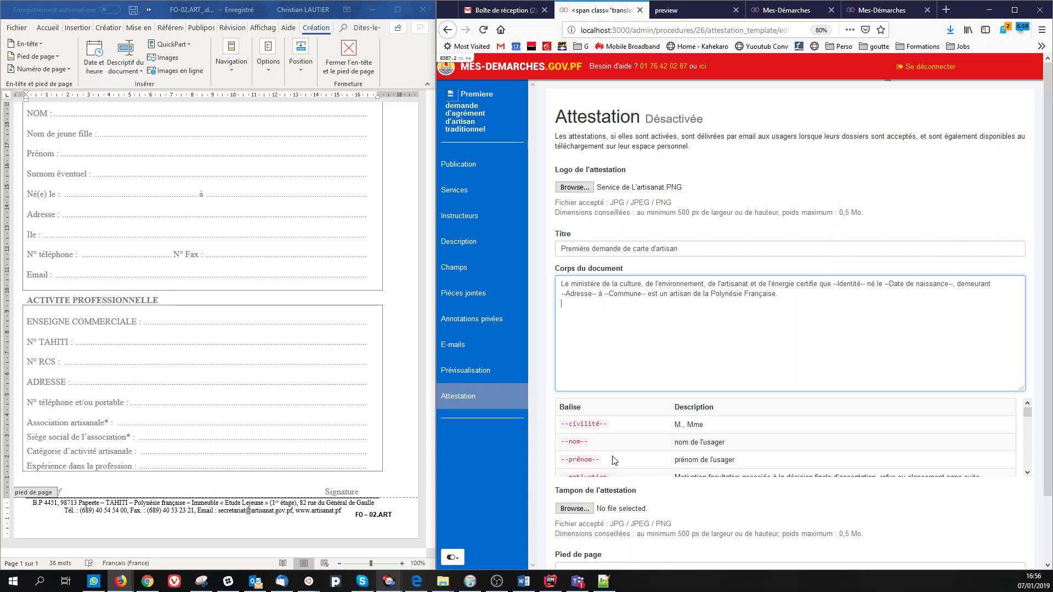
Add, after a blank line, "Numéro de carte:--Numéro carte artisan--", "Numero TAHITI:--N° Tahiti--" and "Dossier déposé le--date de dépôt--" to the body
scroll(610, 444, "down", 3)
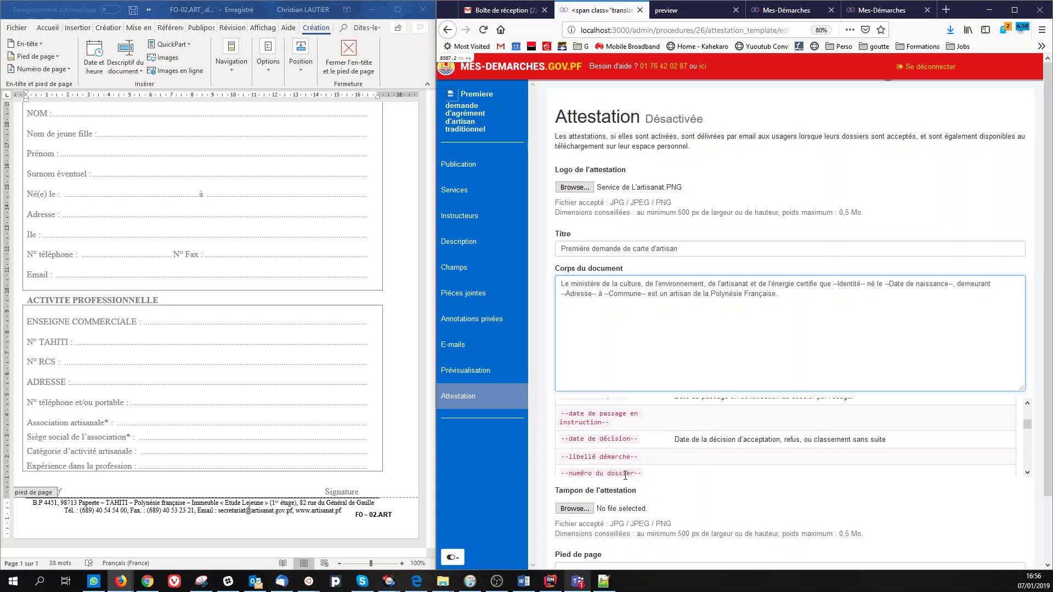
key("alt+Tab")
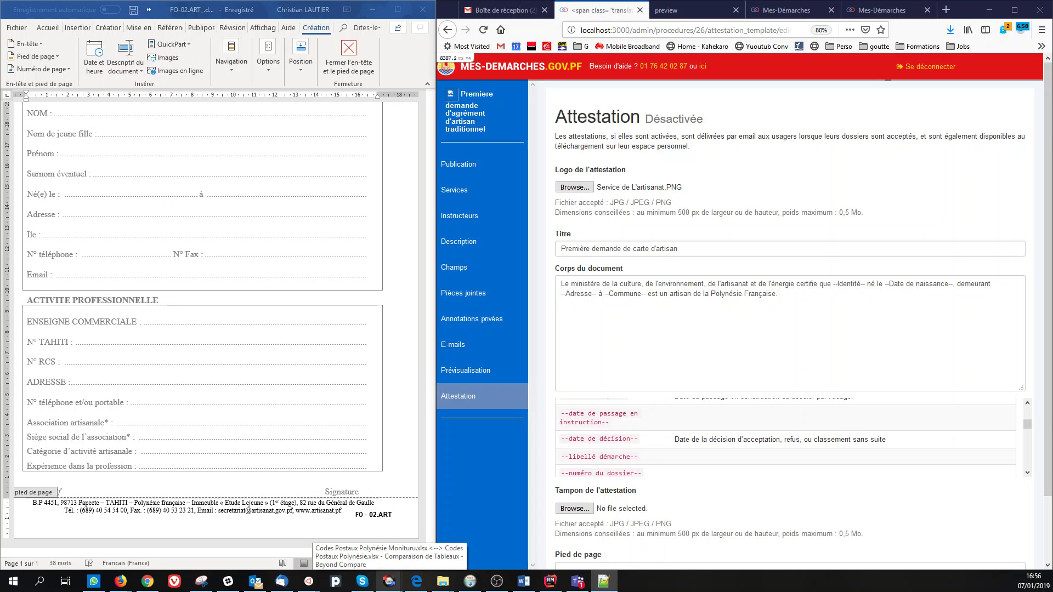
left_click(603, 326)
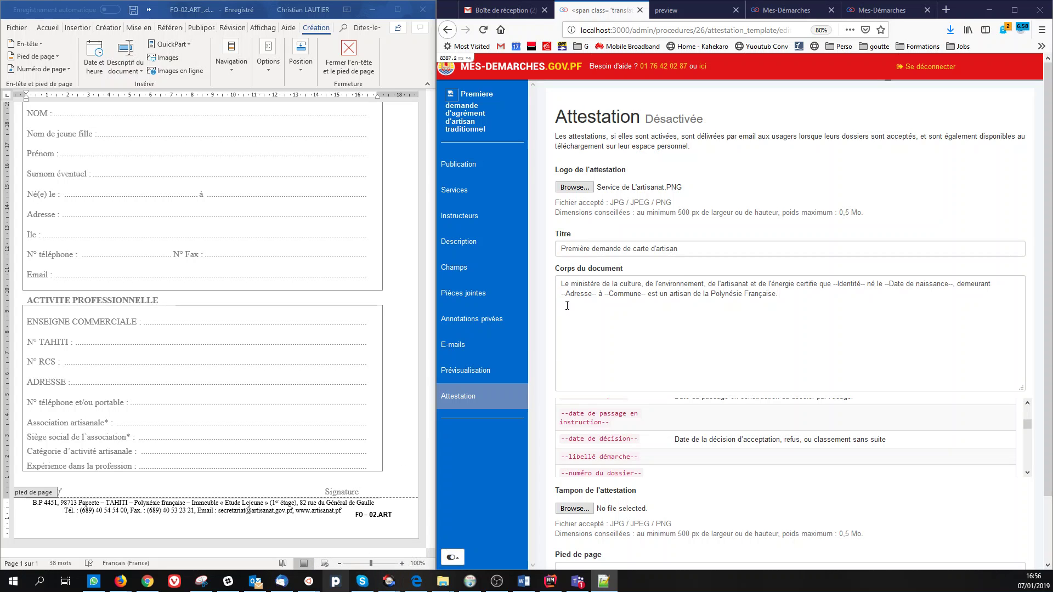
type("Numéro de carte:--Numéro carte artisan-- Numero TAHITI:--N° Tahiti-- Dossier déposé le--date de dépôt--")
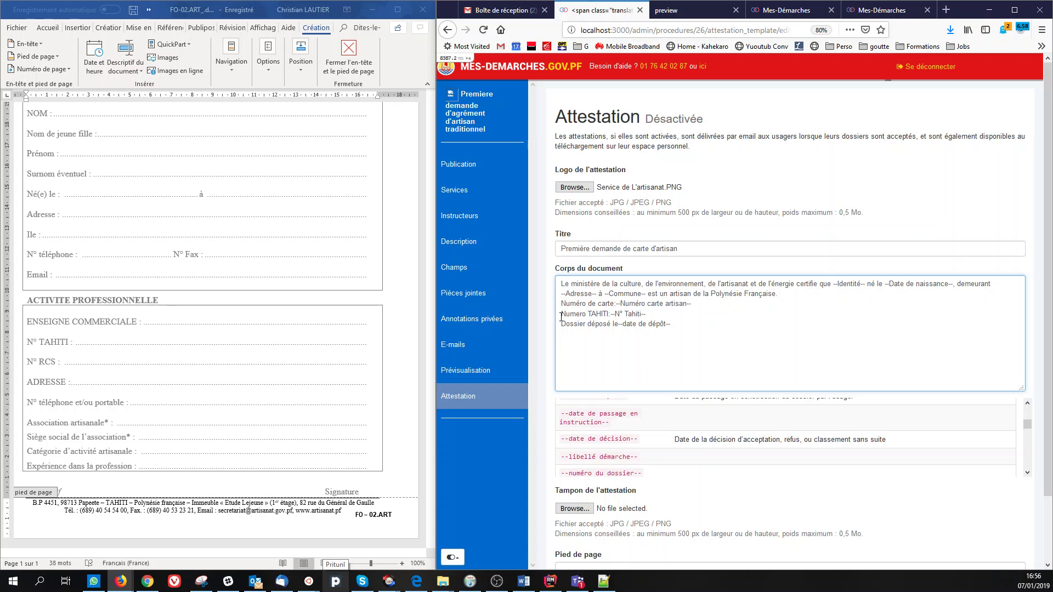
key("Return")
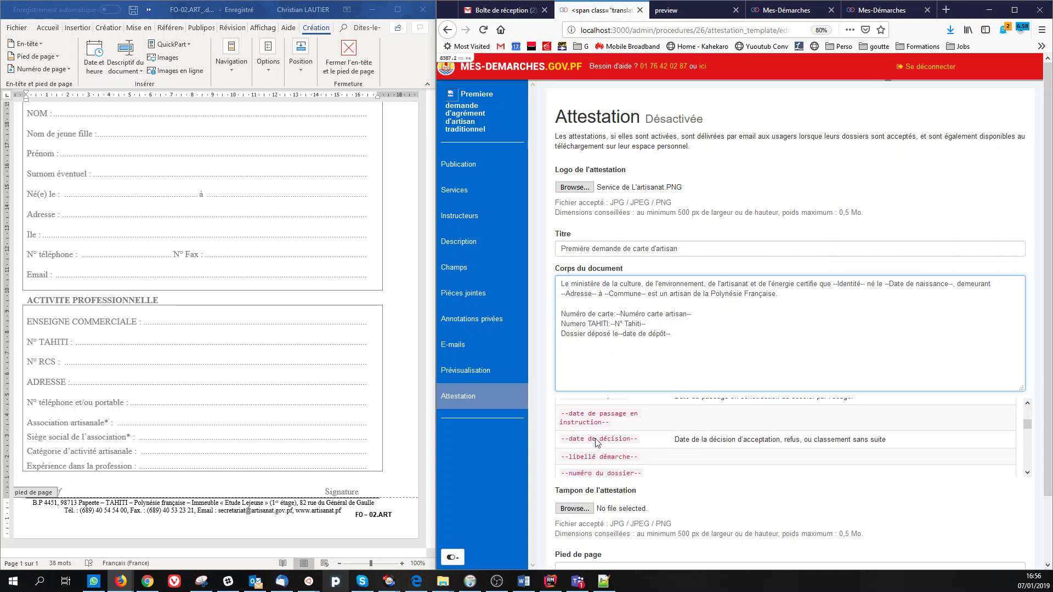
Upload Signature.PNG as the attestation's stamp
scroll(608, 454, "down", 5)
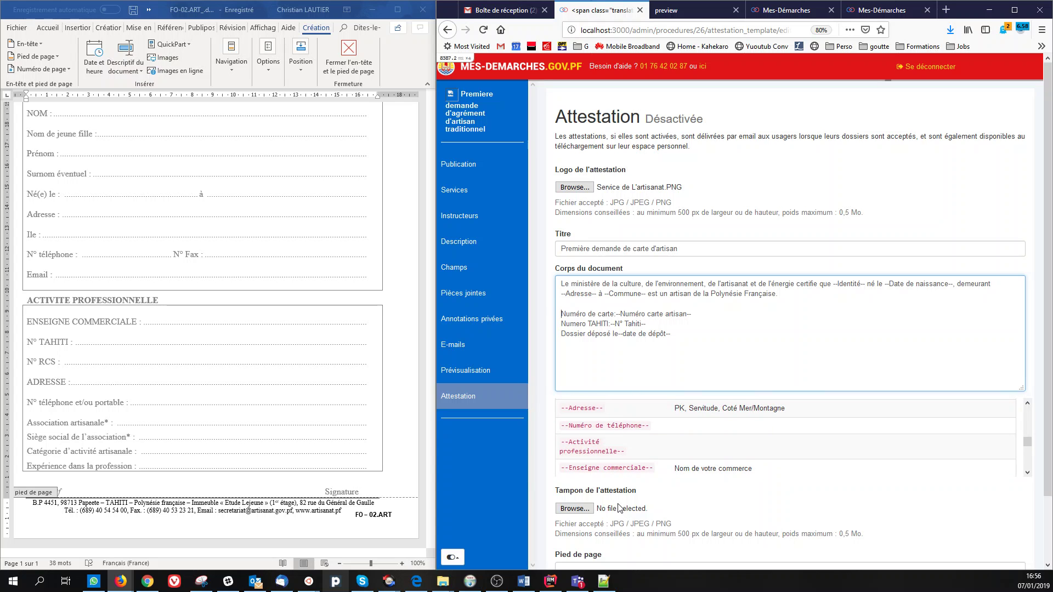
left_click(580, 509)
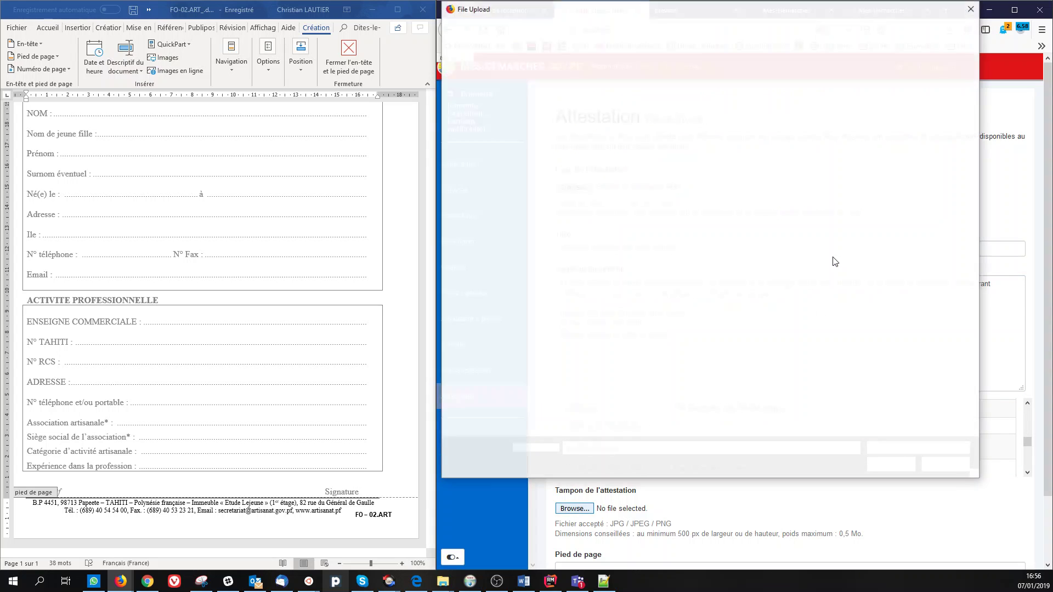
double_click(881, 105)
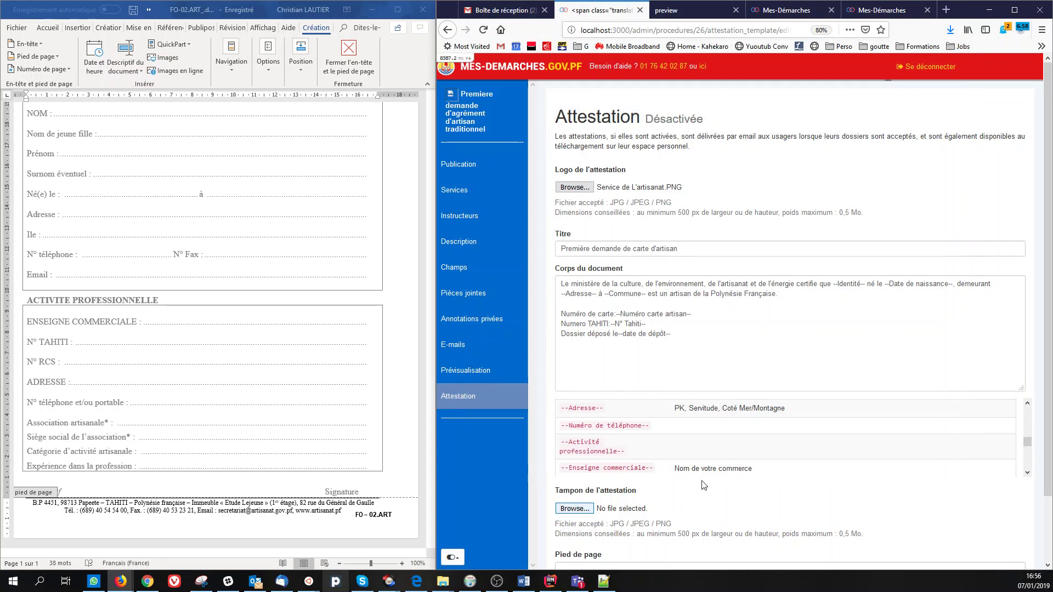
scroll(768, 329, "down", 3)
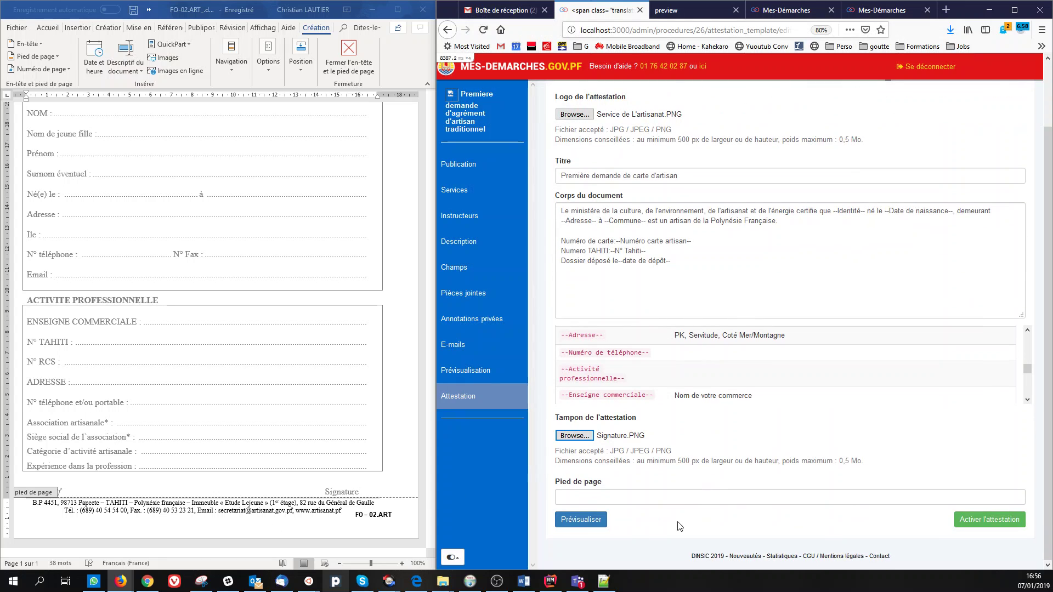
Copy the two contact lines from the Word form's footer and use them as the attestation's footer text
left_click(340, 511)
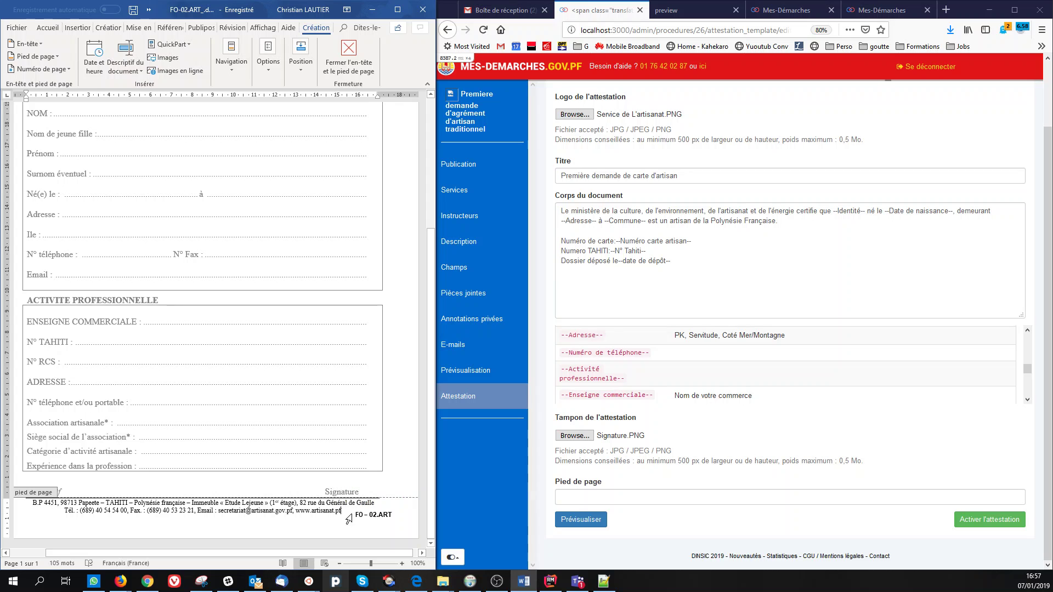
left_click_drag(341, 511, 34, 502)
key("ctrl+c")
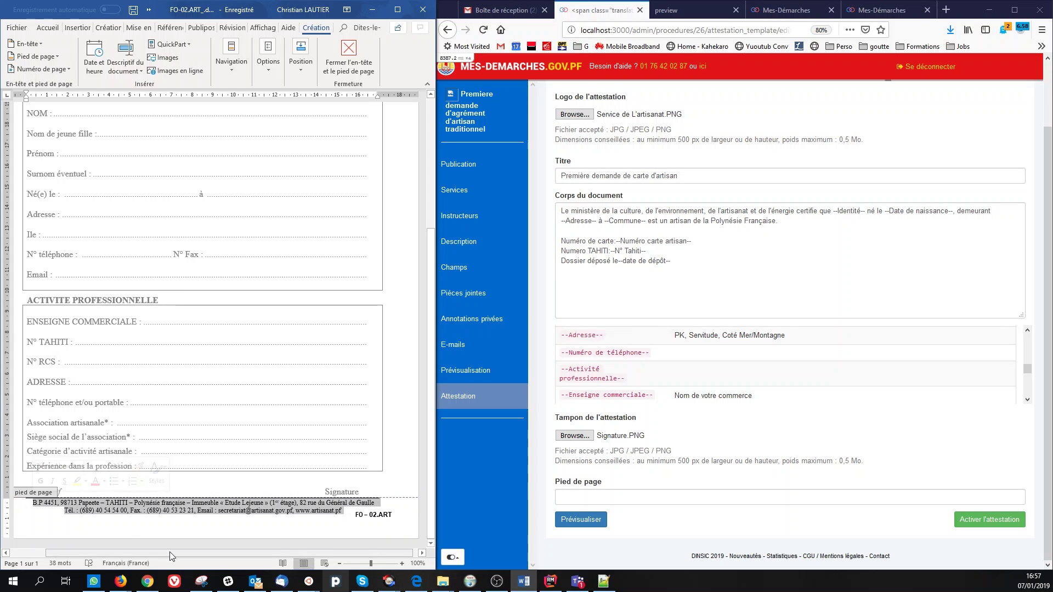
left_click(662, 495)
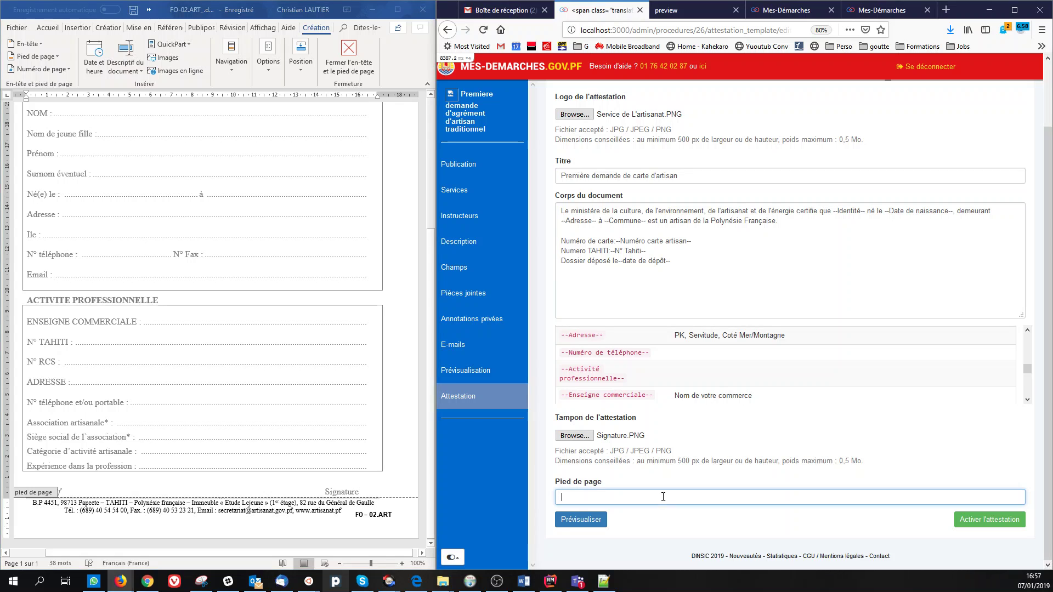
key("ctrl+v")
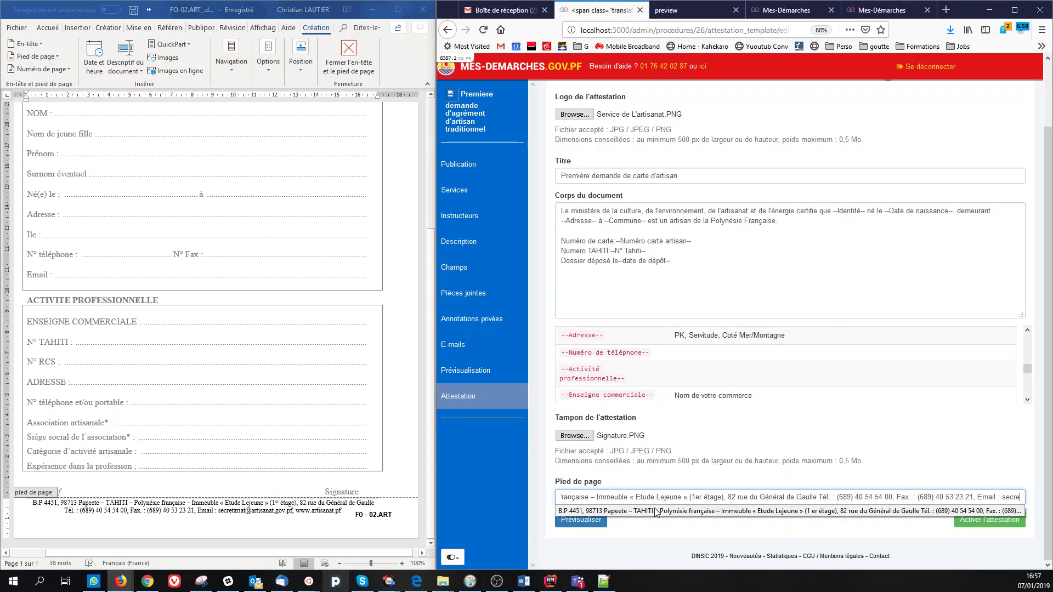
left_click(653, 511)
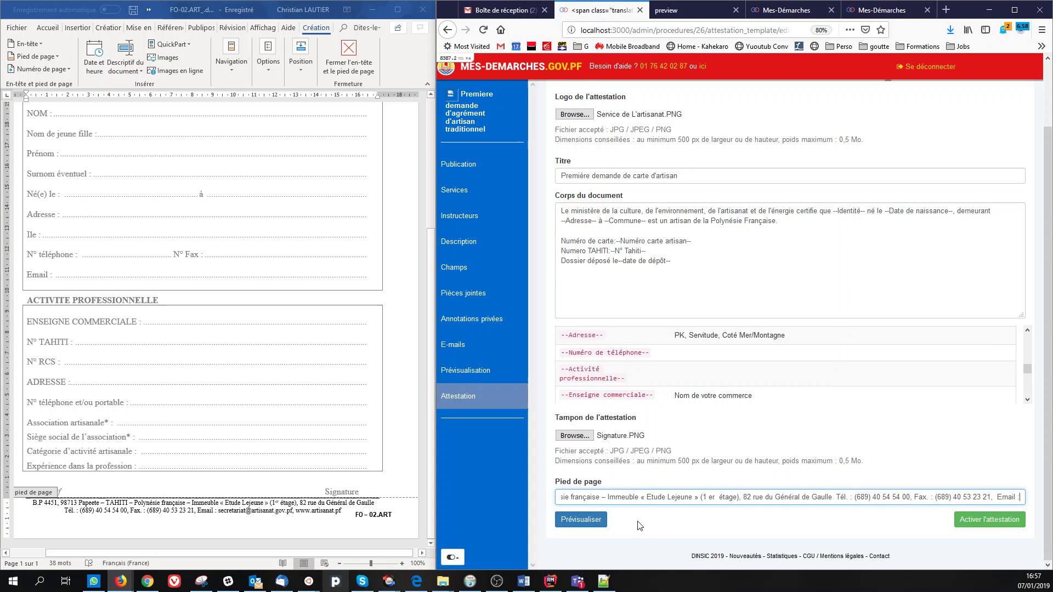
Preview the attestation and check its logo, date, body, signature and footer
left_click(590, 525)
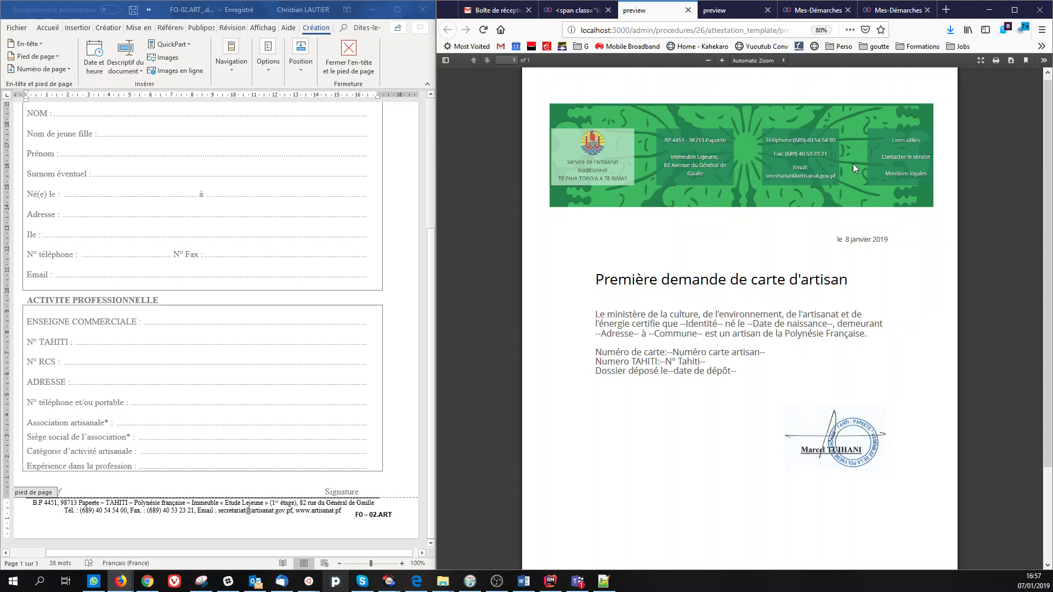
left_click_drag(825, 247, 912, 242)
scroll(707, 408, "down", 2)
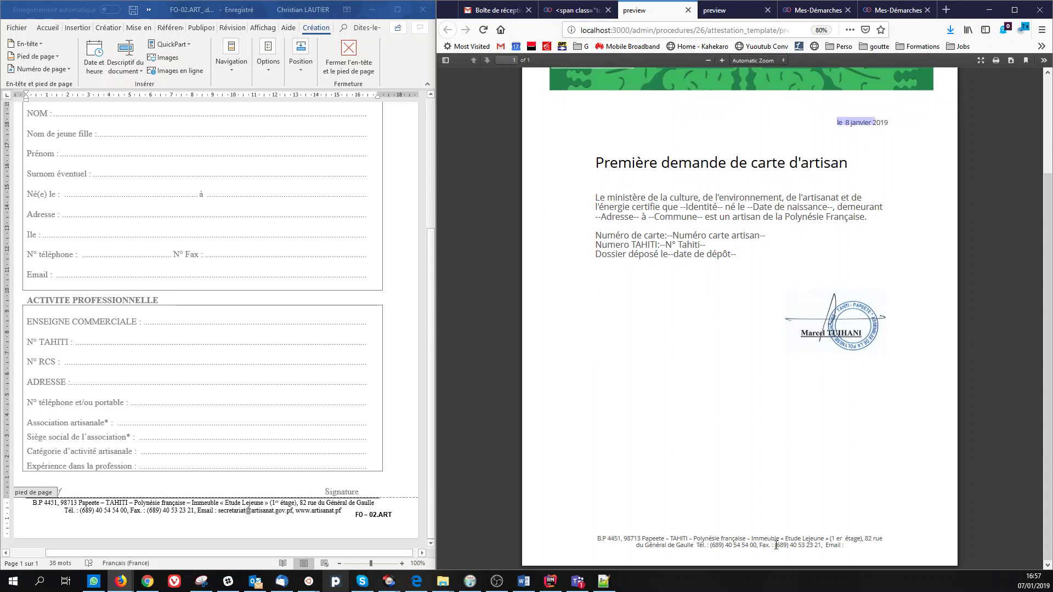
scroll(717, 351, "up", 2)
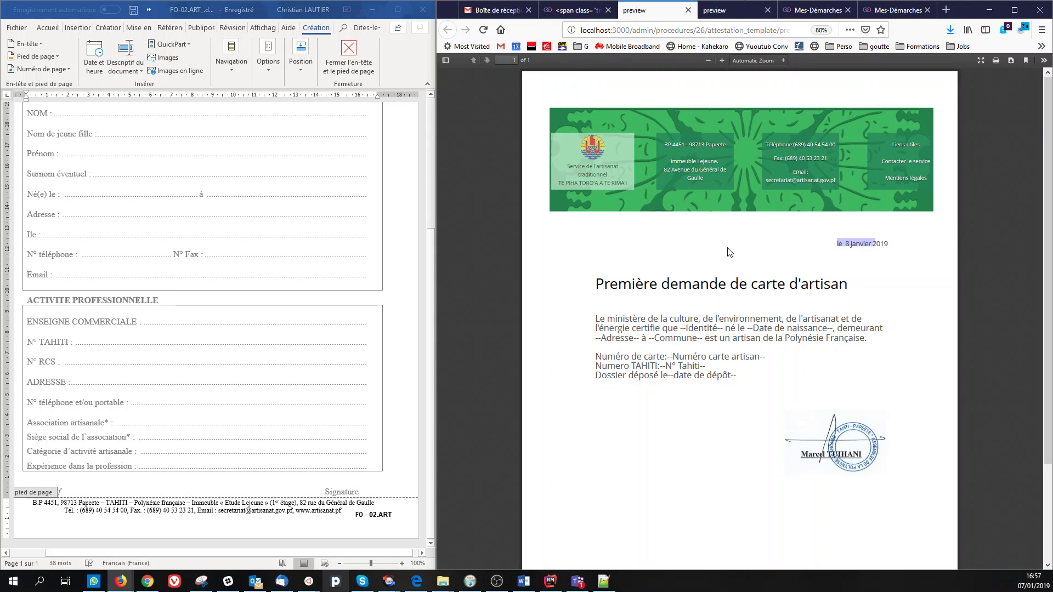
Wrap the --Numéro carte artisan--, --N° Tahiti-- and --date de dépôt-- placeholders in <b></b> tags and preview the attestation
left_click(578, 13)
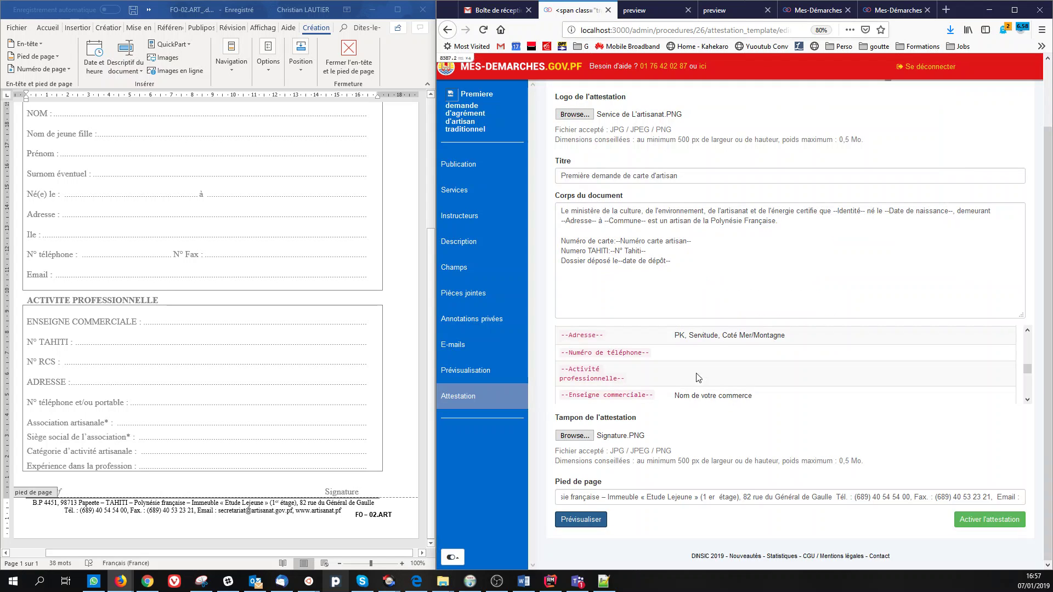
left_click(618, 260)
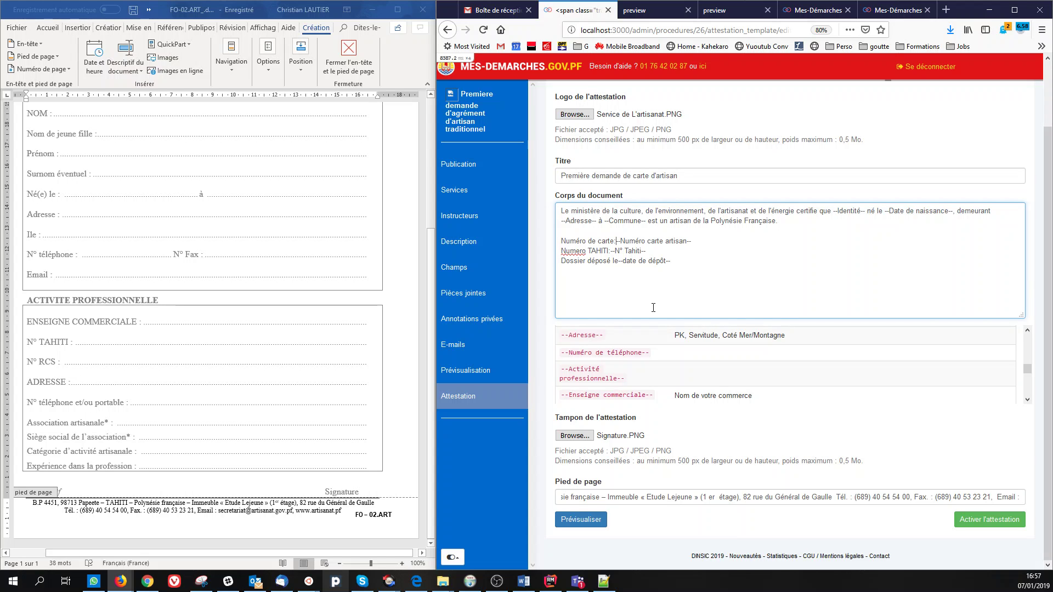
type("<b>")
type("</b>")
left_click(612, 252)
type("<b>")
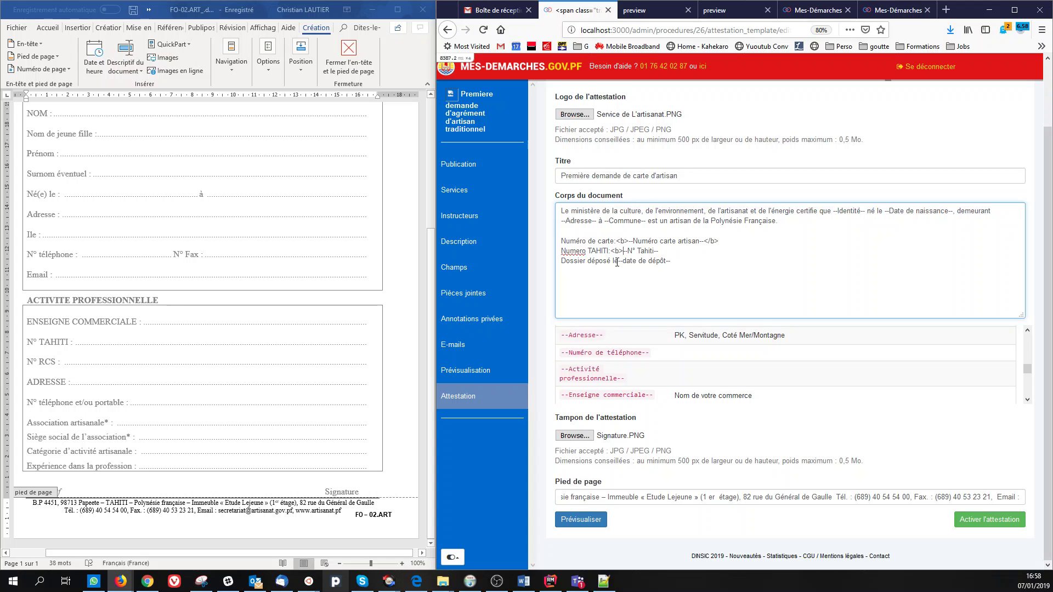
type("<b>")
left_click_drag(718, 241, 705, 242)
key("ctrl+c")
key("Down")
key("ctrl+v")
key("ctrl+v")
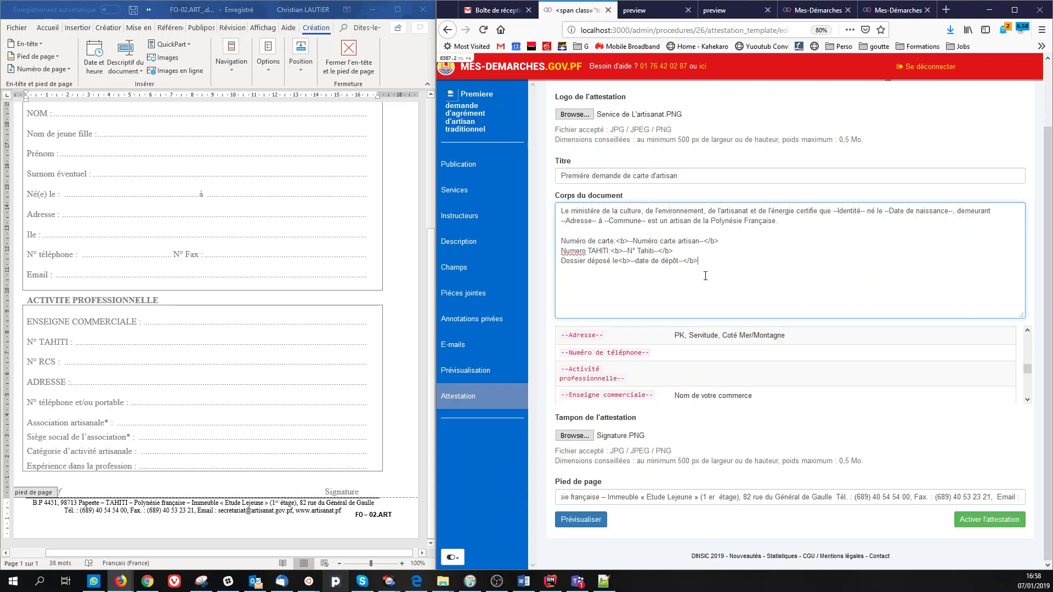
left_click(583, 520)
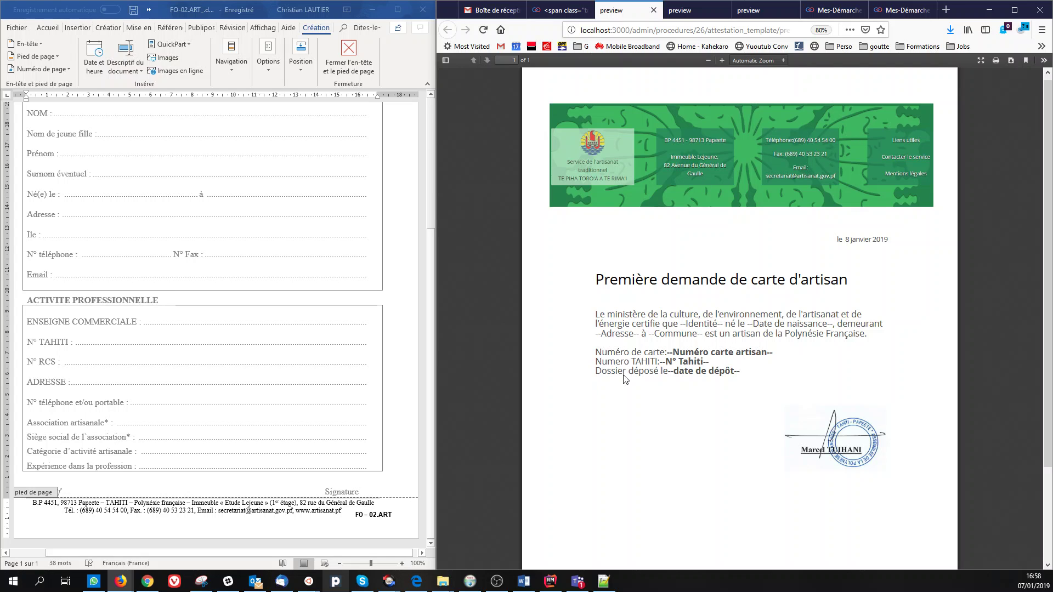
Return to the attestation form and insert <color rgb="00AA00"> before the Numéro de carte, Numero TAHITI and Dossier déposé le labels
left_click(572, 13)
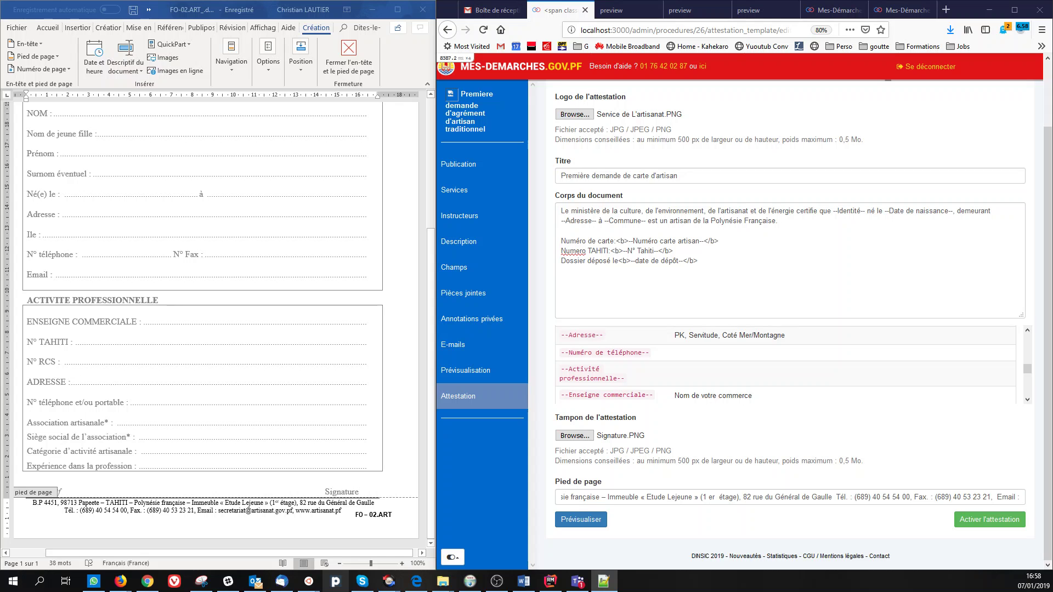
left_click(560, 242)
key("ctrl+v")
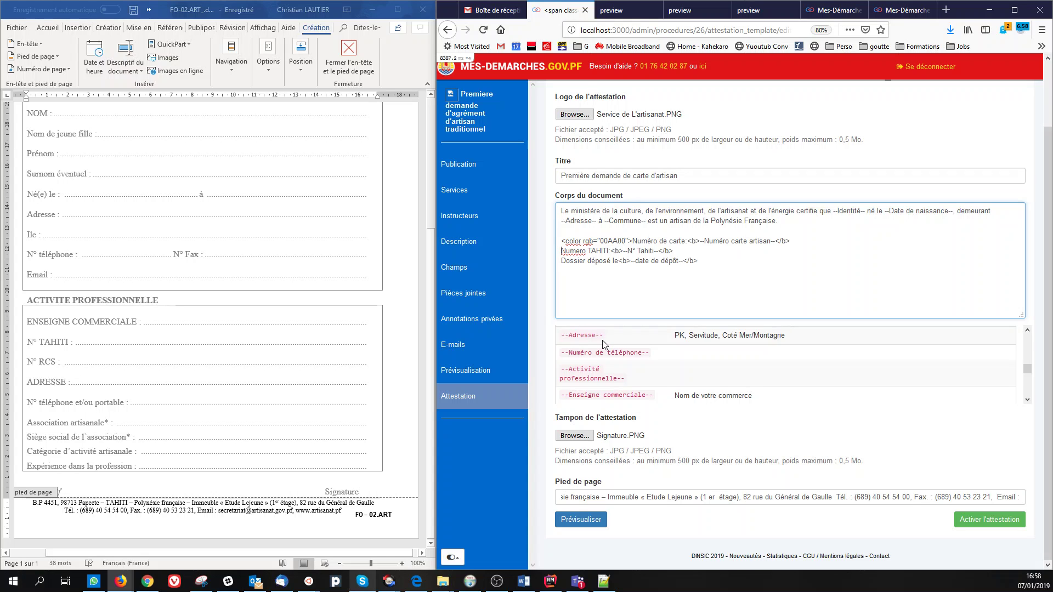
key("ctrl+v")
left_click(563, 261)
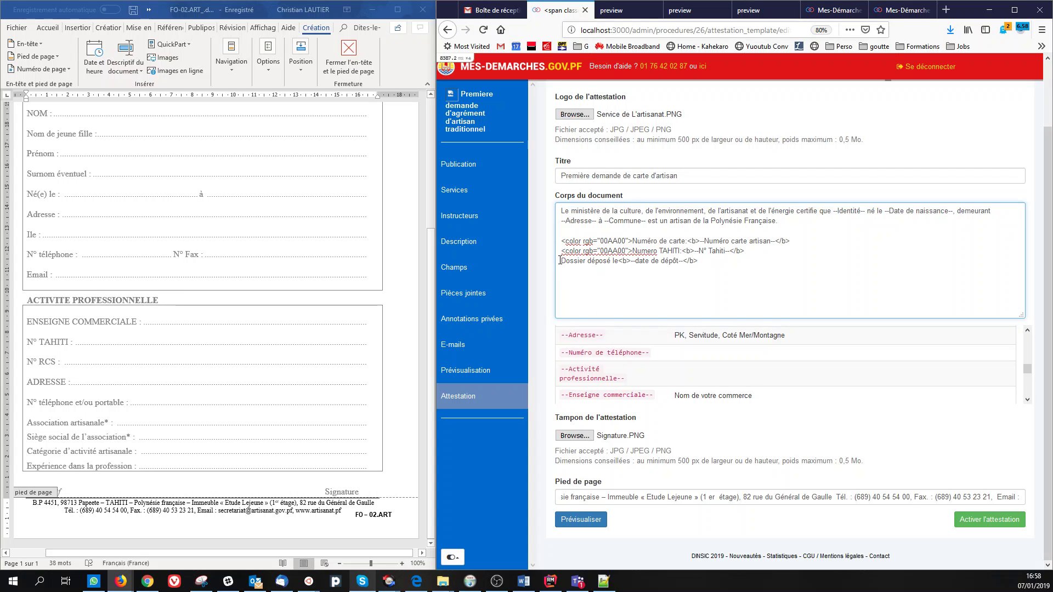
key("ctrl+v")
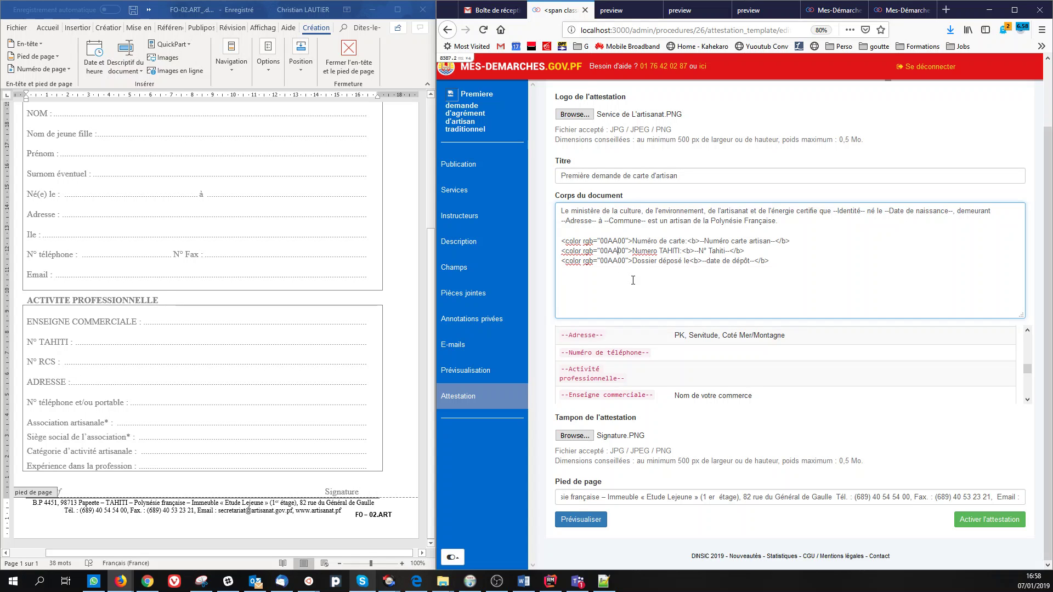
Set the colour code to 009900 on the Numero TAHITI line and to 008800 on the Dossier déposé le line
key("BackSpace")
key("BackSpace")
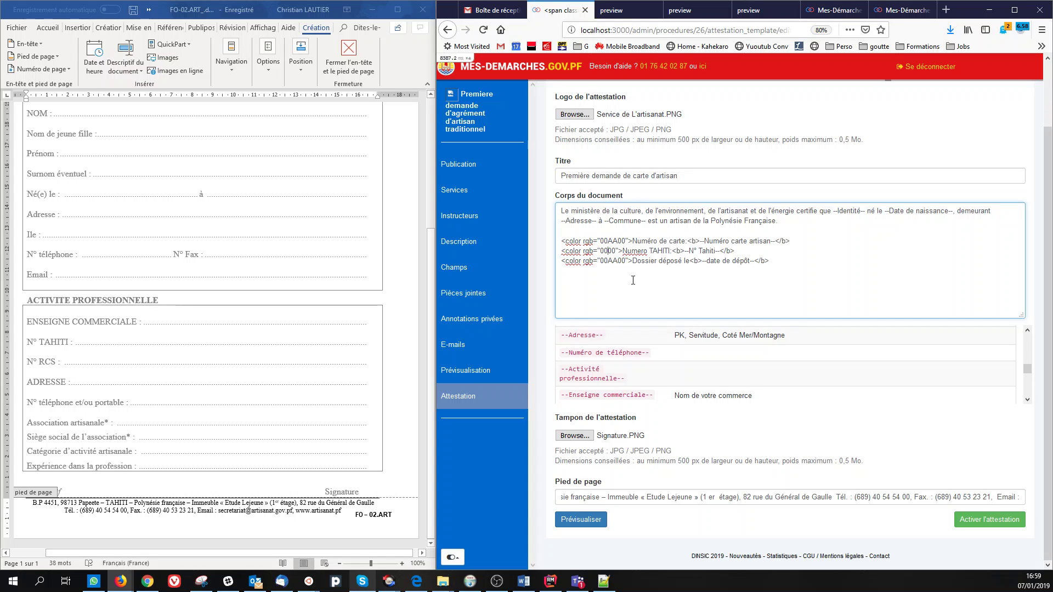
type("99")
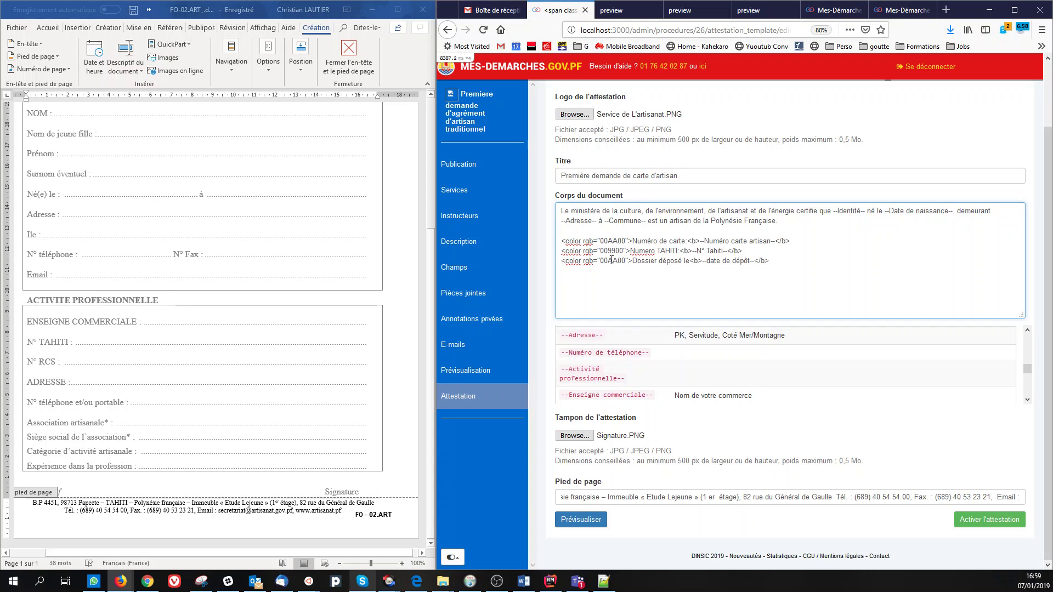
key("BackSpace")
key("BackSpace")
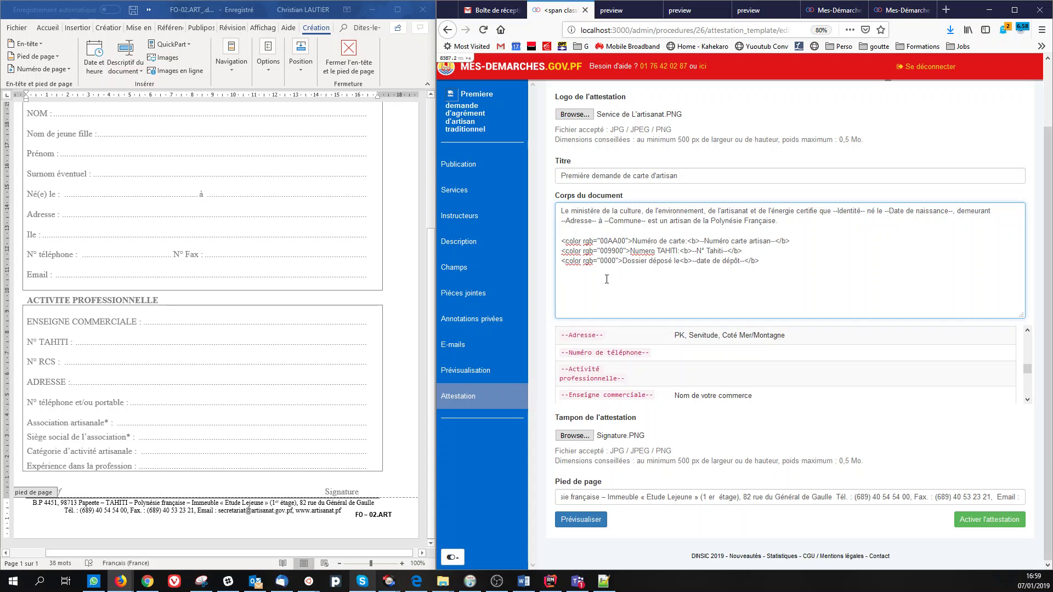
type("88")
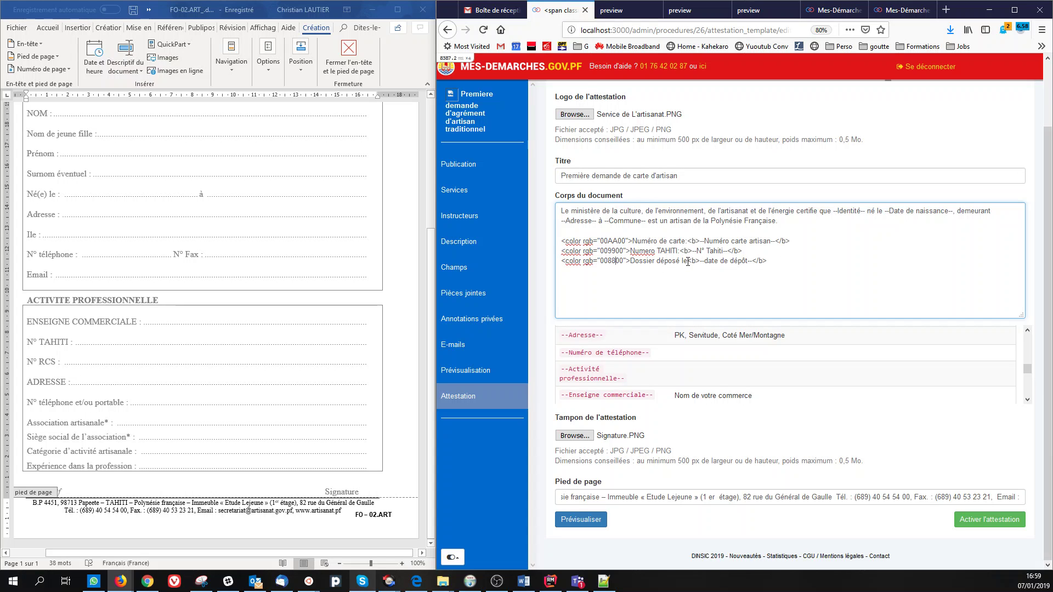
Close the colour formatting with </color> before the <b> tag on each of the three label lines
type("</color>")
key("shift+Left")
key("shift+Left")
key("shift+Left")
key("shift+Left")
key("shift+Left")
key("shift+Left")
key("shift+Left")
key("shift+Left")
key("Up")
key("ctrl+v")
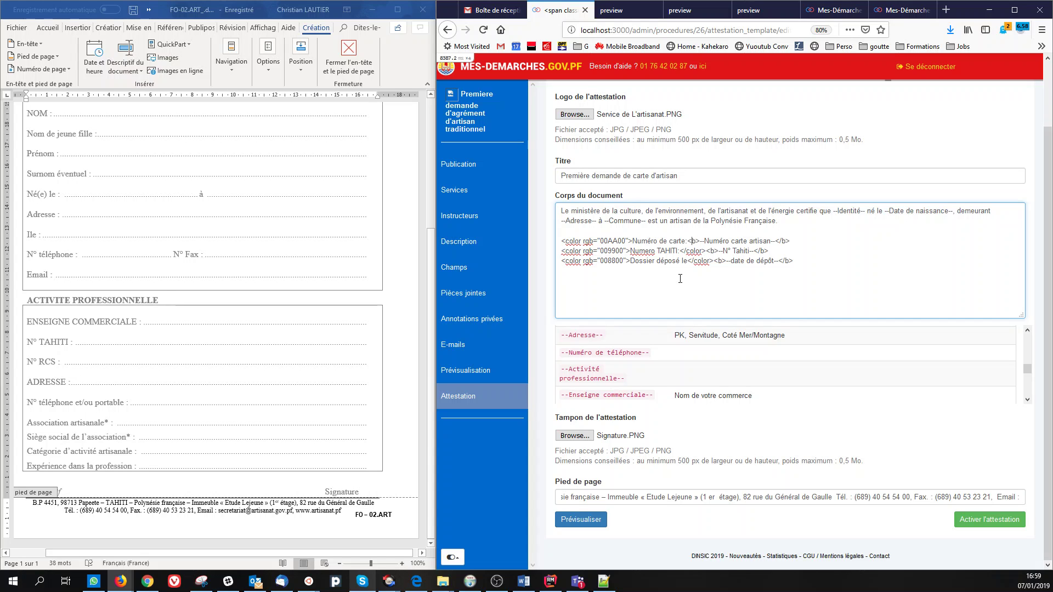
key("ctrl+v")
Preview the attestation and check the coloured labels, signature and footer
left_click(580, 519)
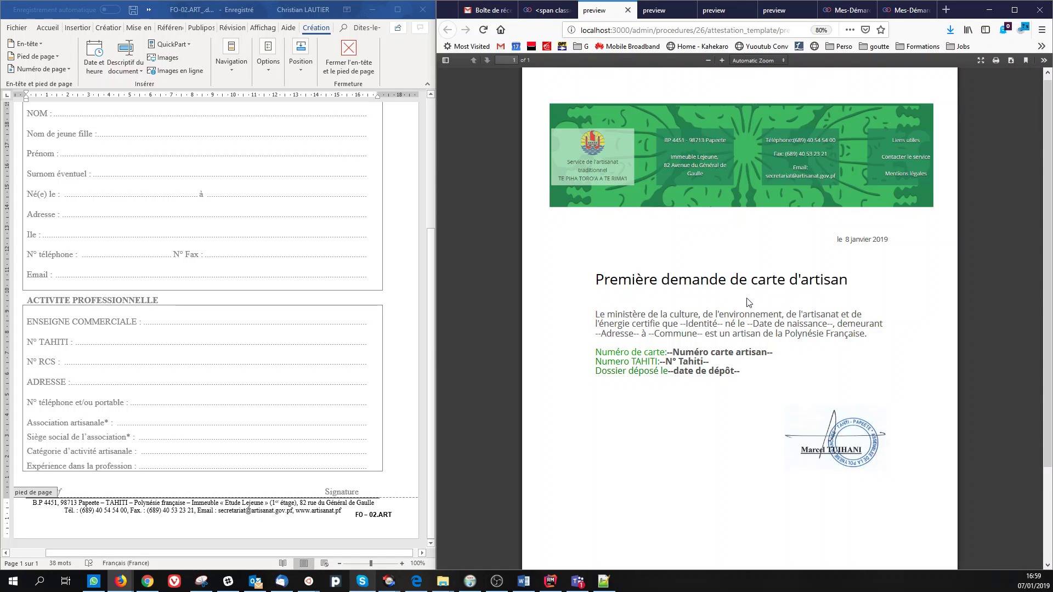
scroll(775, 478, "down", 2)
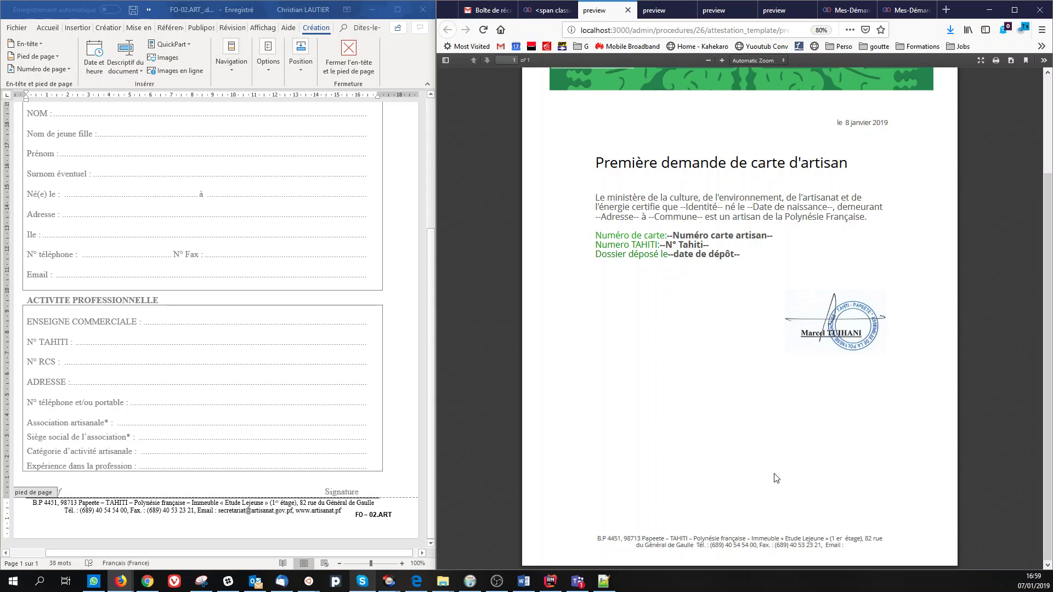
scroll(776, 478, "up", 2)
Return to the attestation form and activate the attestation
left_click(550, 10)
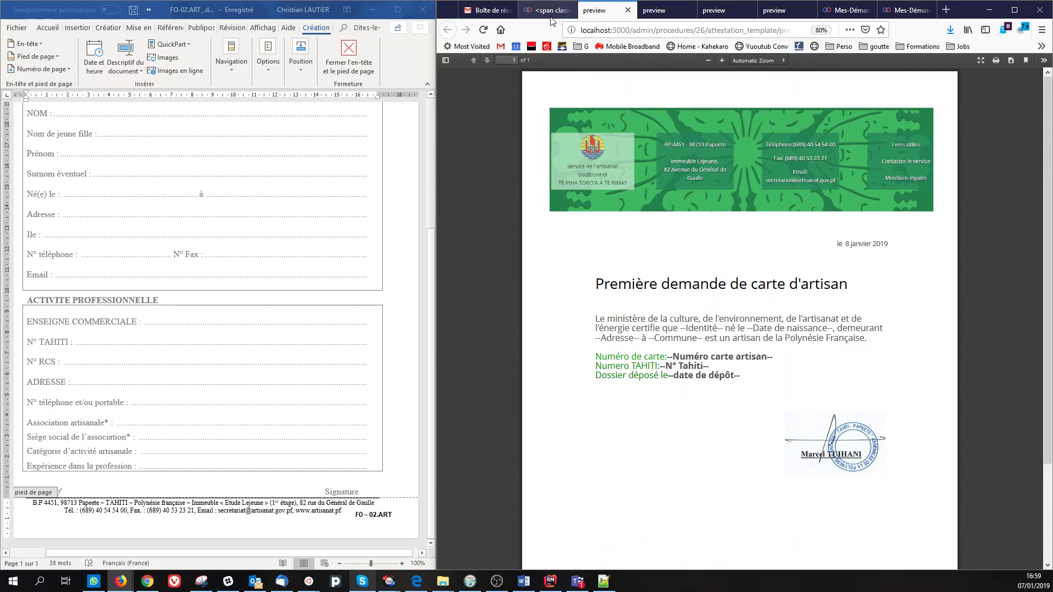
scroll(651, 180, "up", 1)
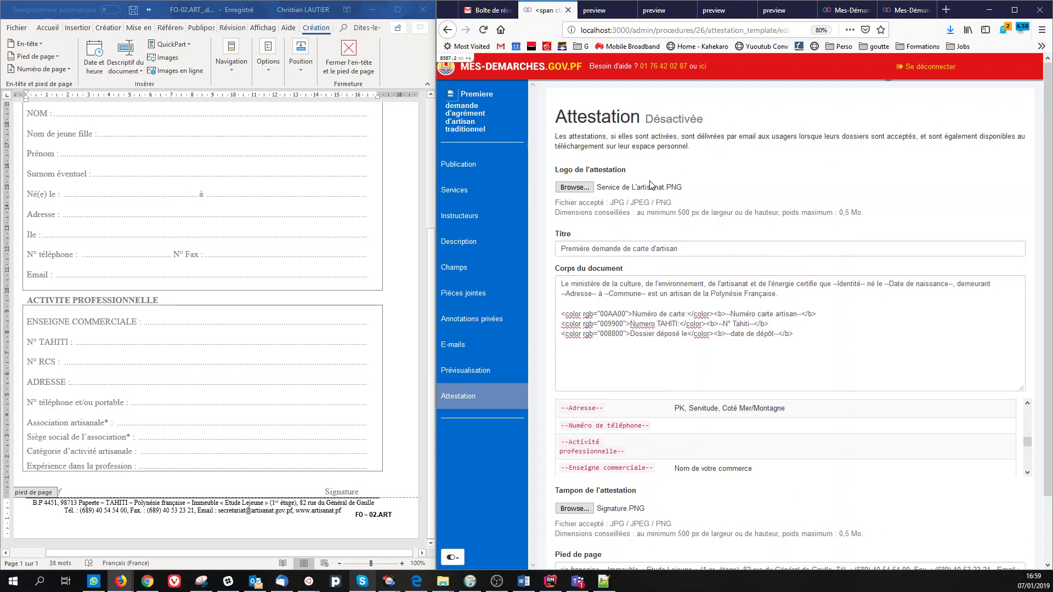
double_click(652, 119)
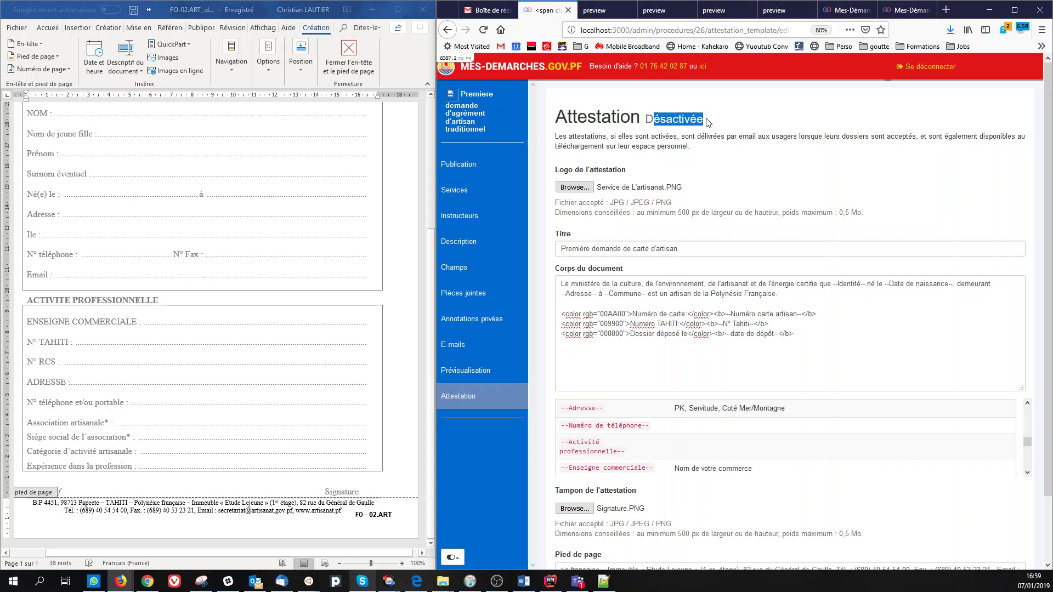
scroll(716, 288, "down", 1)
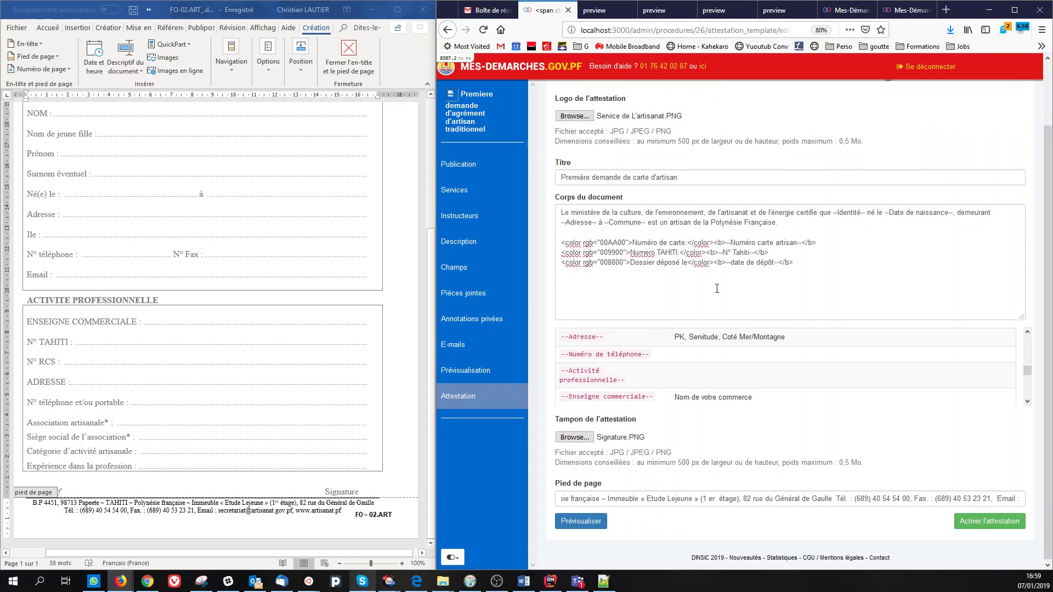
left_click(990, 520)
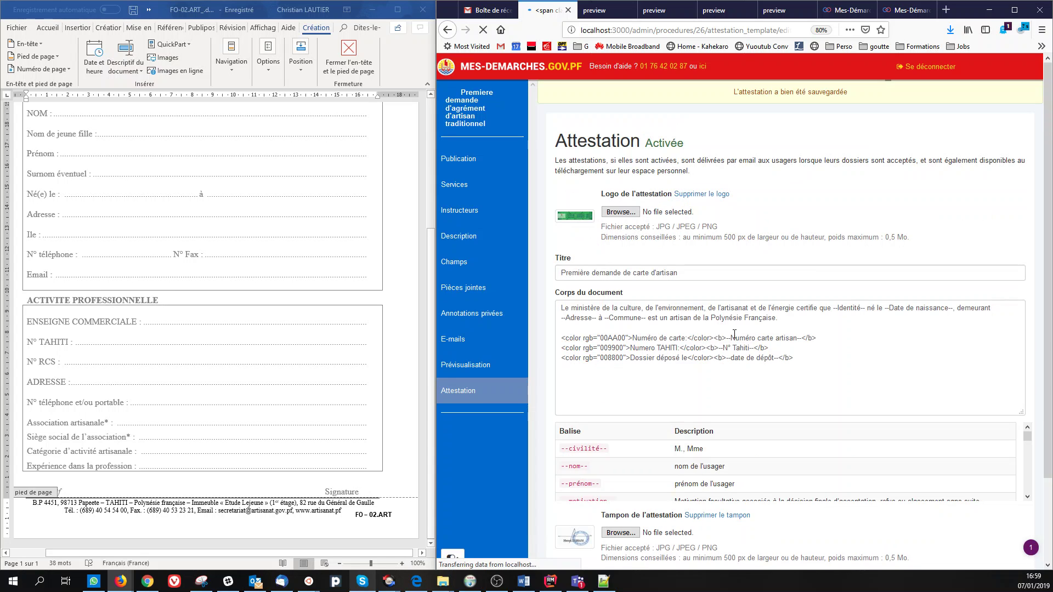
scroll(719, 465, "down", 2)
scroll(720, 465, "up", 3)
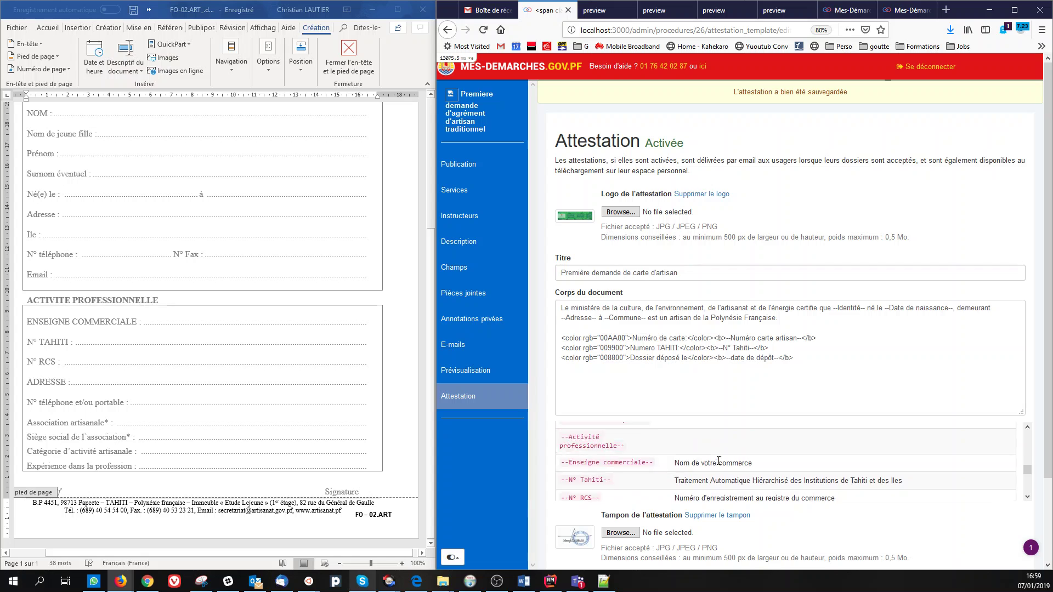
left_click(683, 357)
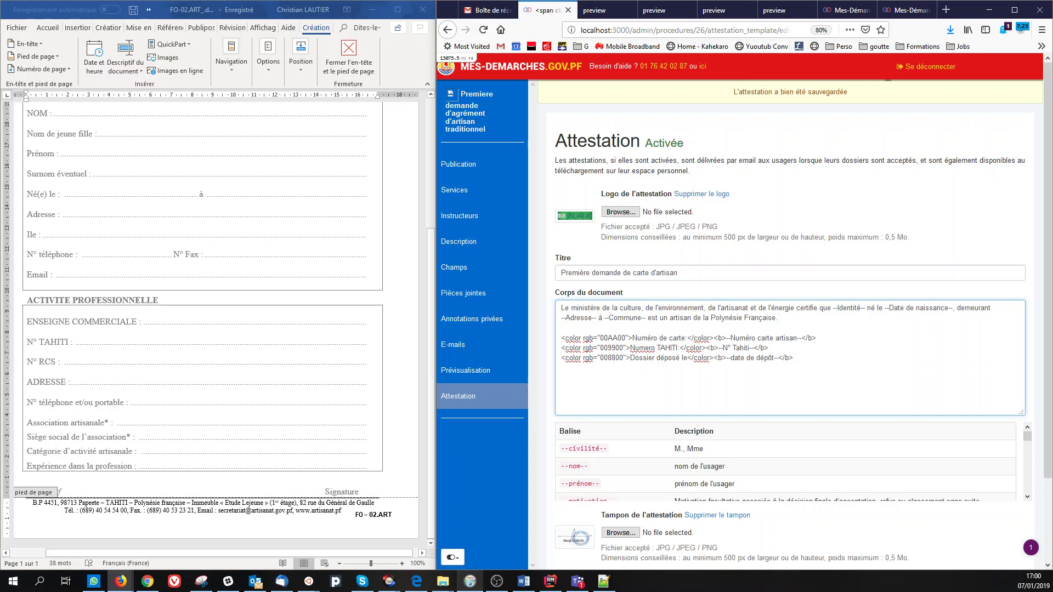
left_click(496, 580)
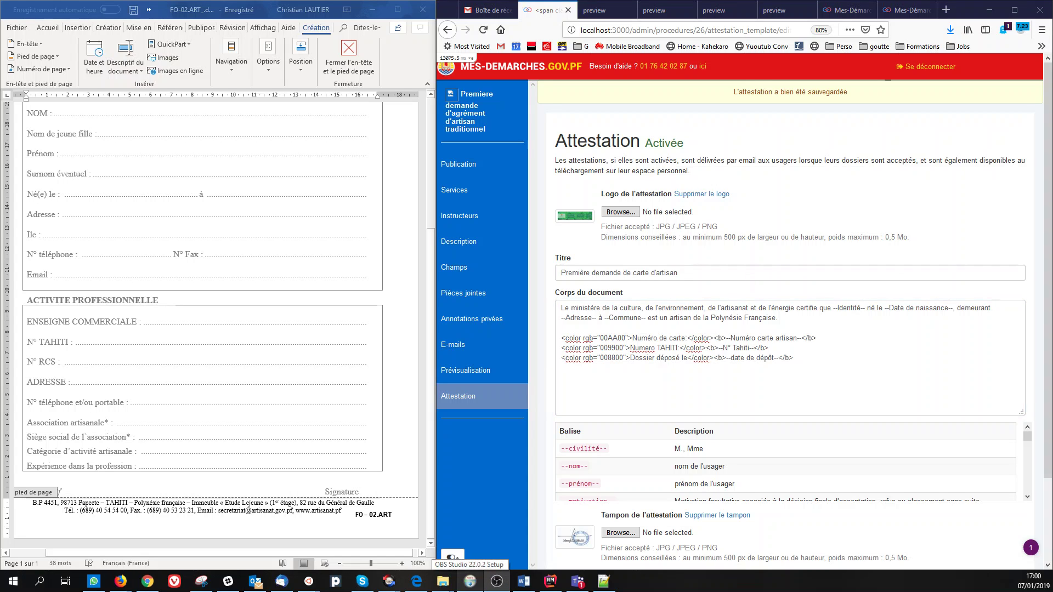